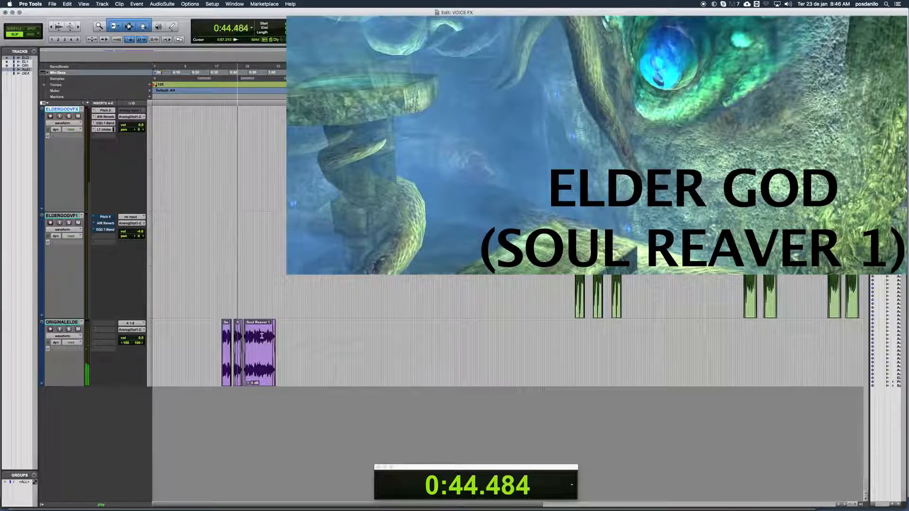
- Examine the original Elder God clips and the first two ELDERGODVFX voice clips while the session plays
key(super+bracketright)
key(super+bracketright)
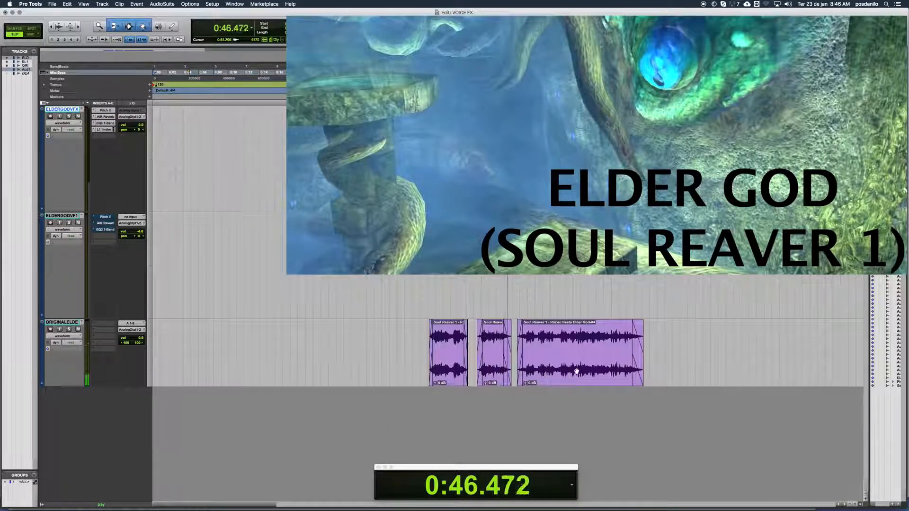
key(super+bracketleft)
key(super+bracketleft)
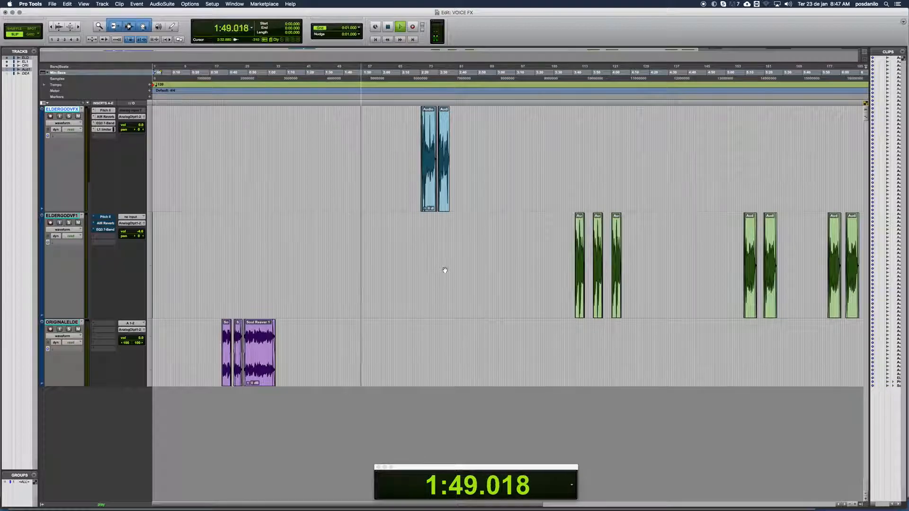
key(super+bracketleft)
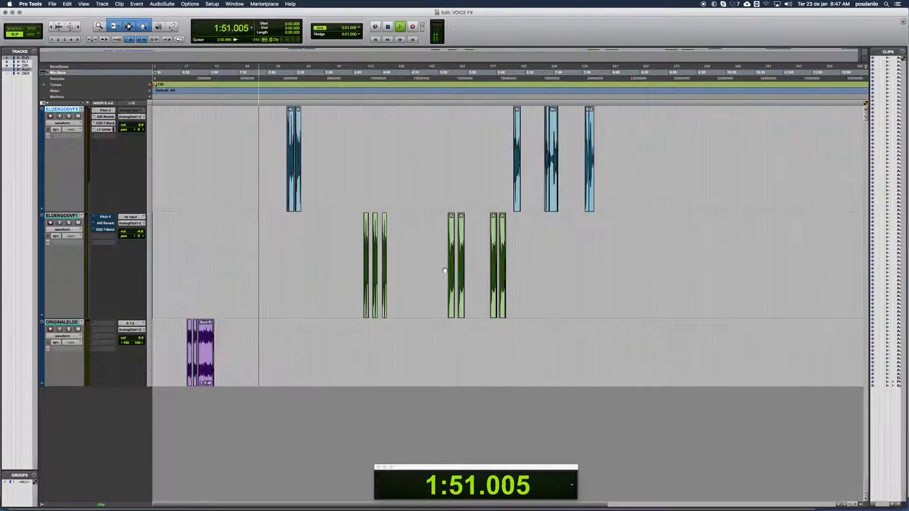
key(super+bracketright)
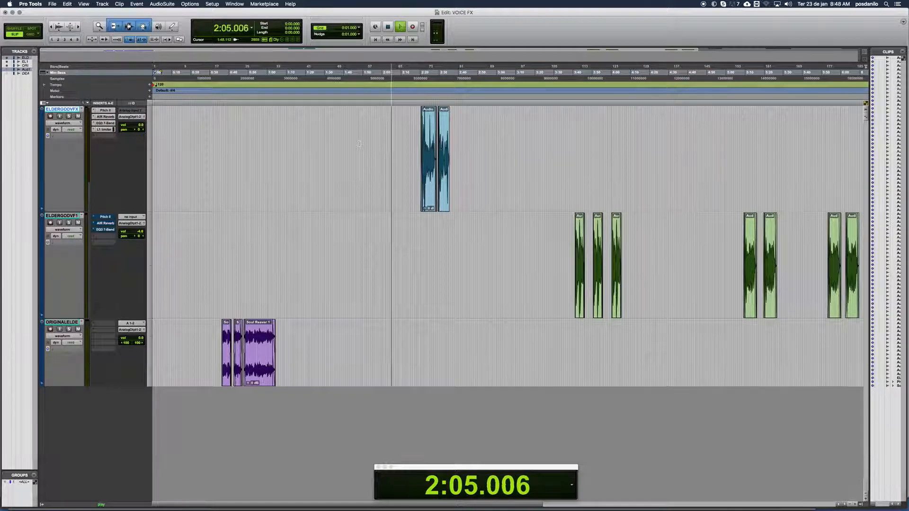
key(t)
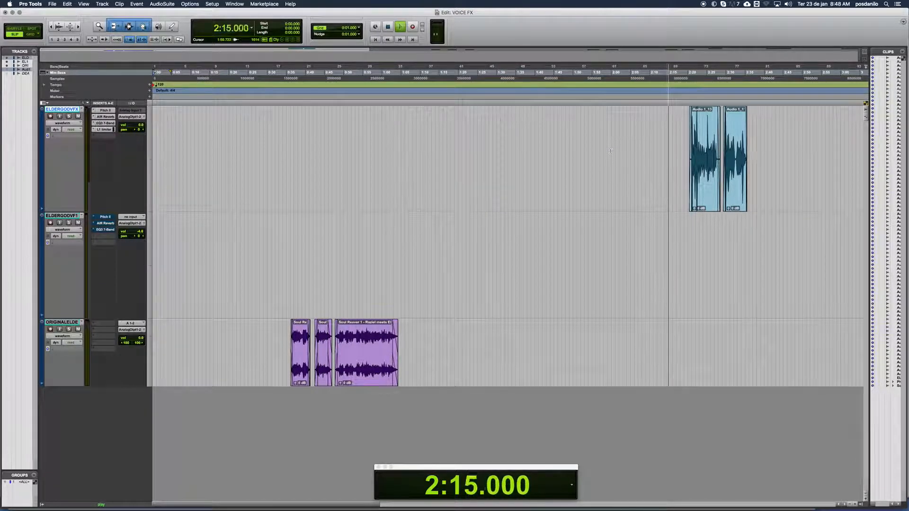
click(708, 166)
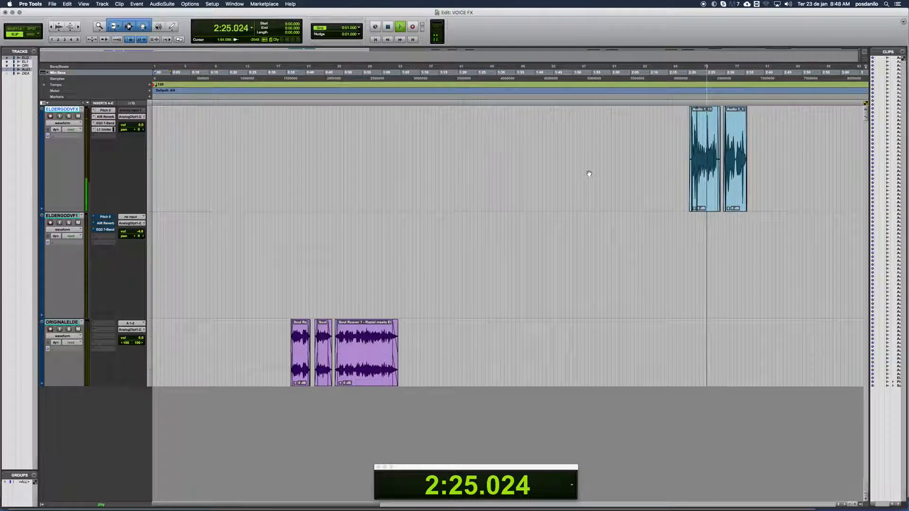
key(super+bracketleft)
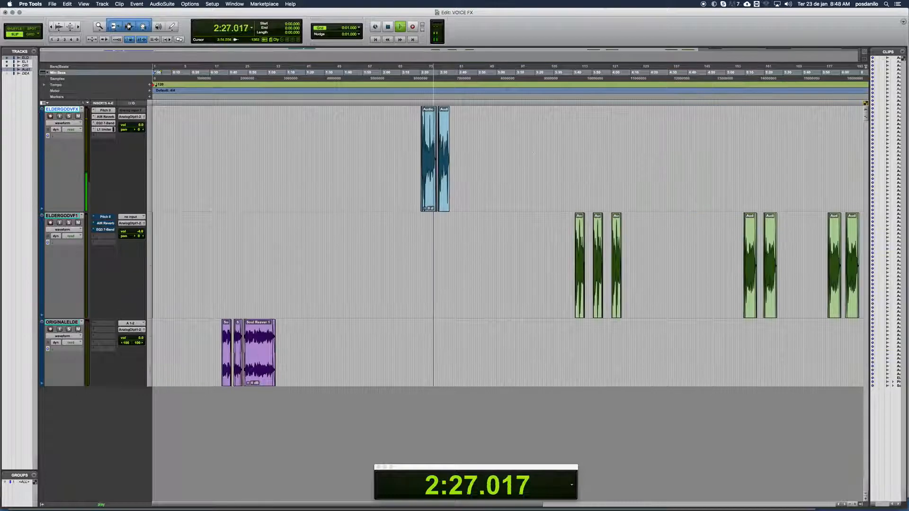
key(super+bracketright)
key(super+bracketright)
key(super+bracketright)
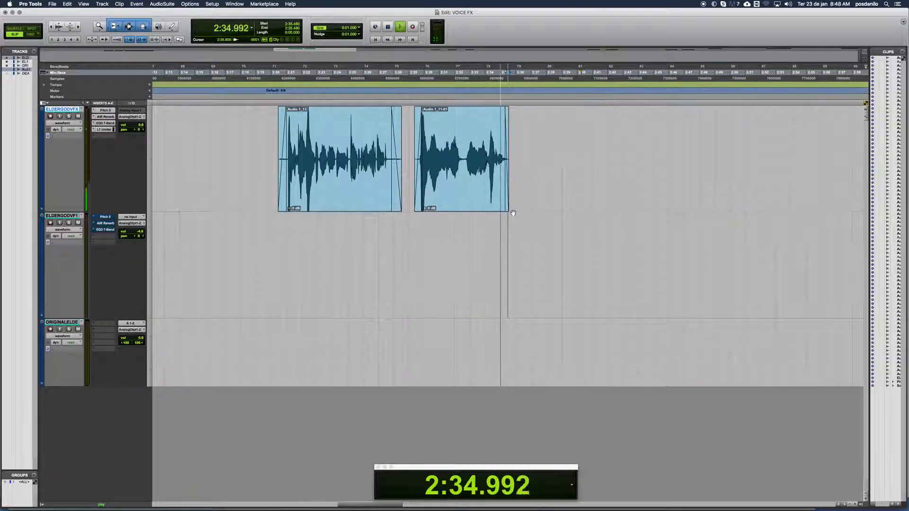
- Try a coarse shift of -5 semitones in the ELDERGODVF1 track's Pitch II plug-in while its first three clips play
key(r)
key(r)
key(r)
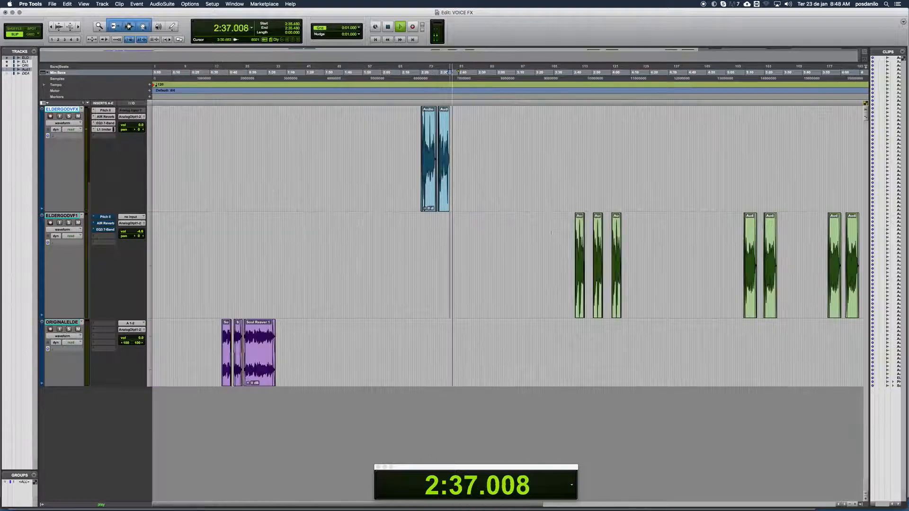
click(535, 232)
key(t)
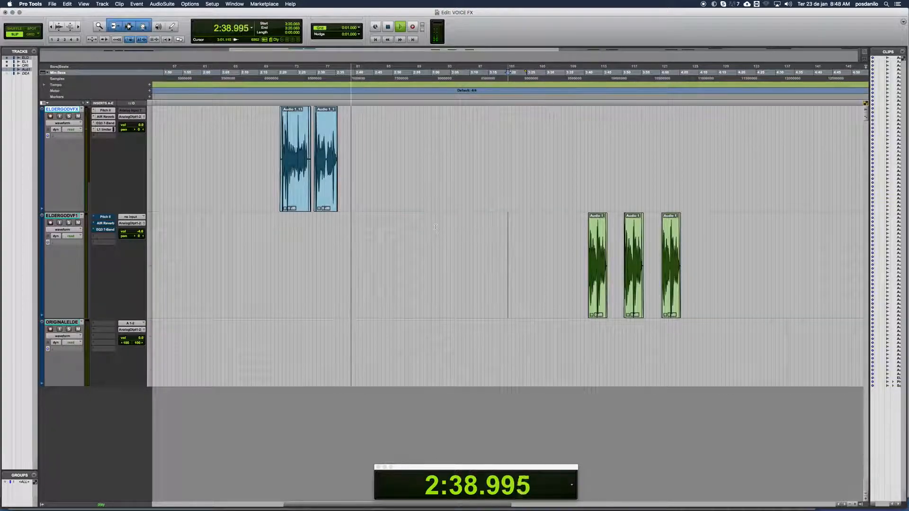
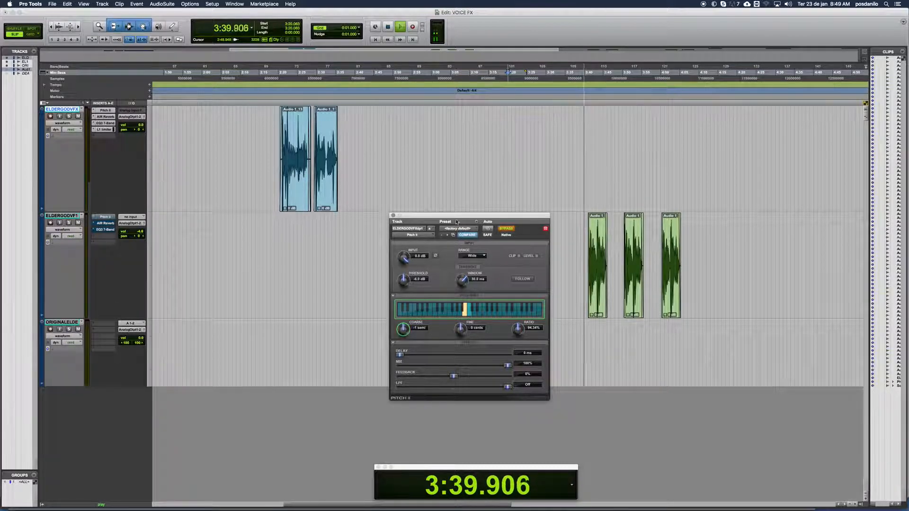
drag(504, 241, 488, 274)
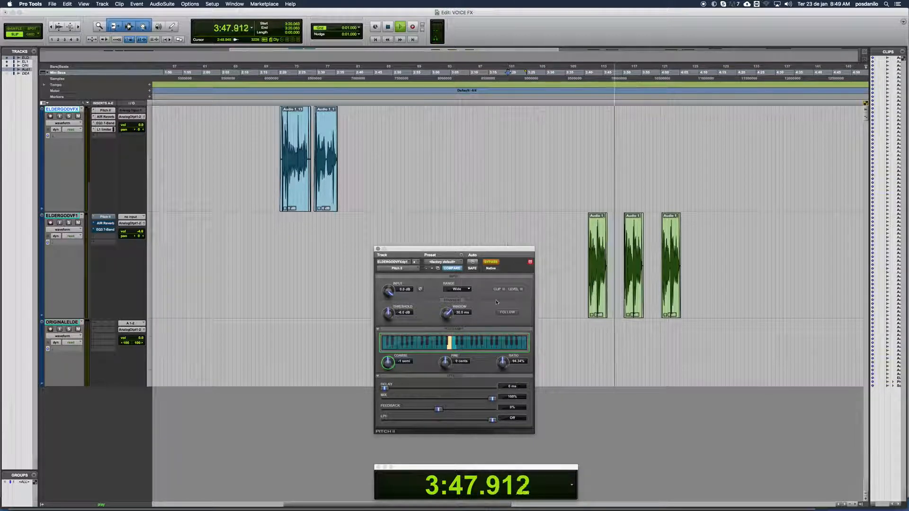
click(404, 364)
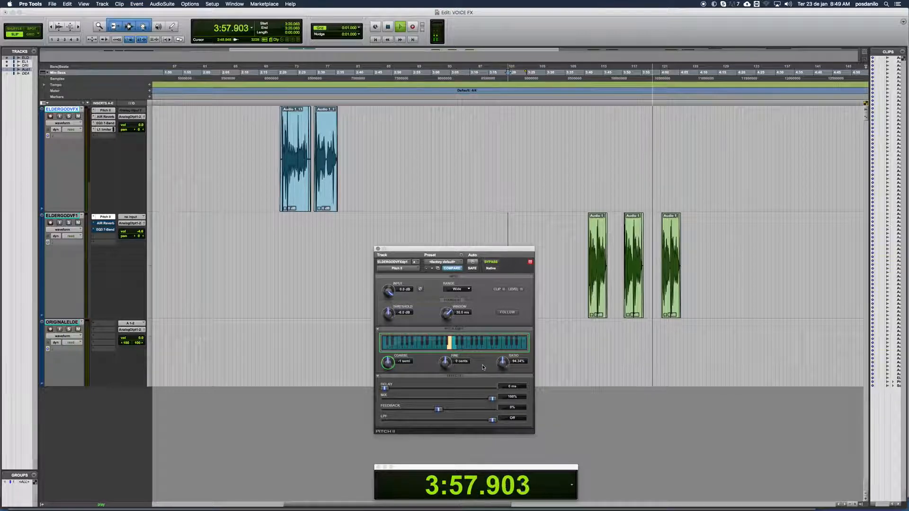
drag(402, 364, 403, 366)
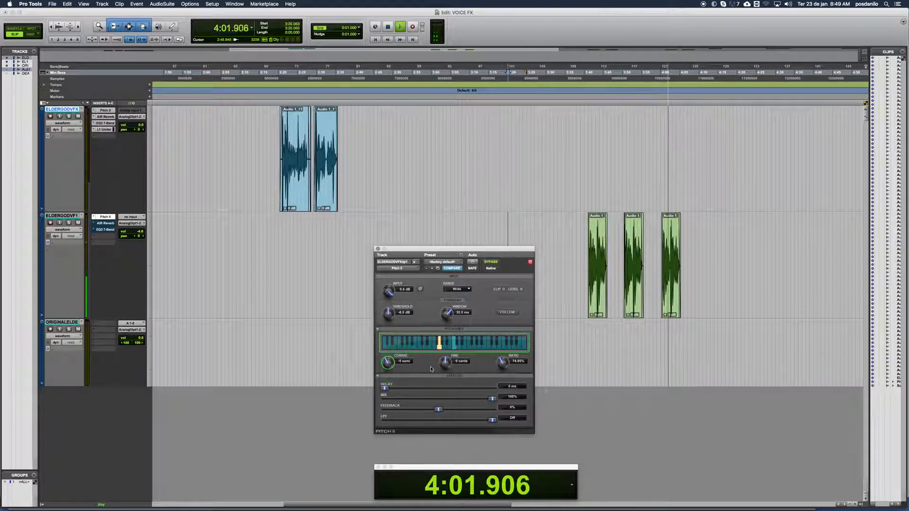
- Return the ELDERGODVF1 track's coarse pitch shift to -1 semitone and close the Pitch II plug-in
click(675, 334)
key(r)
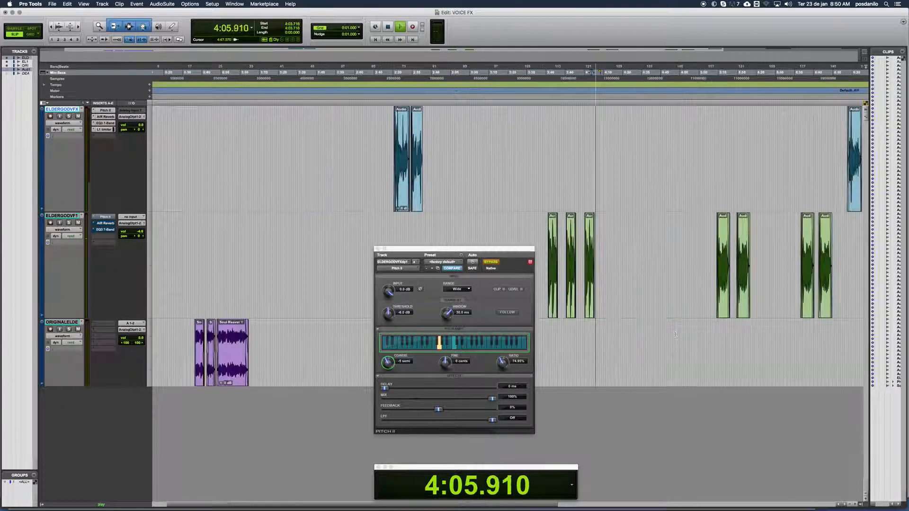
click(656, 246)
key(t)
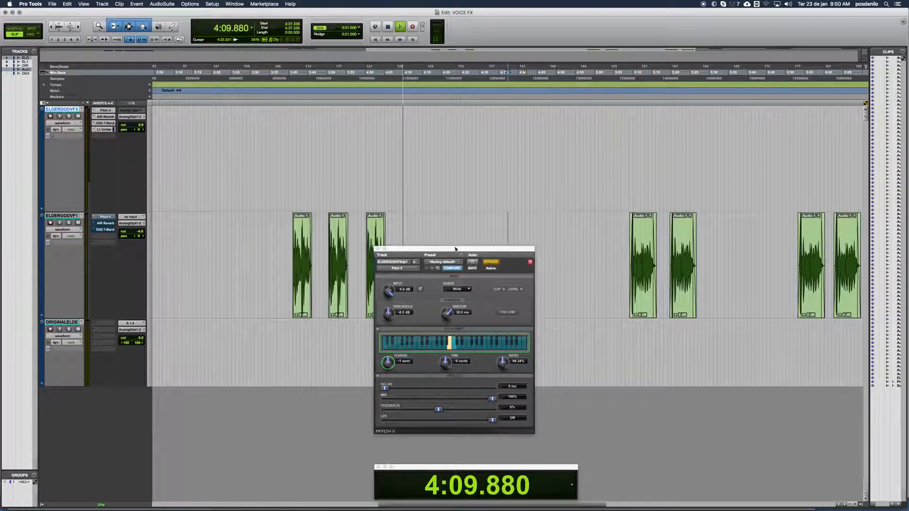
drag(457, 249, 520, 214)
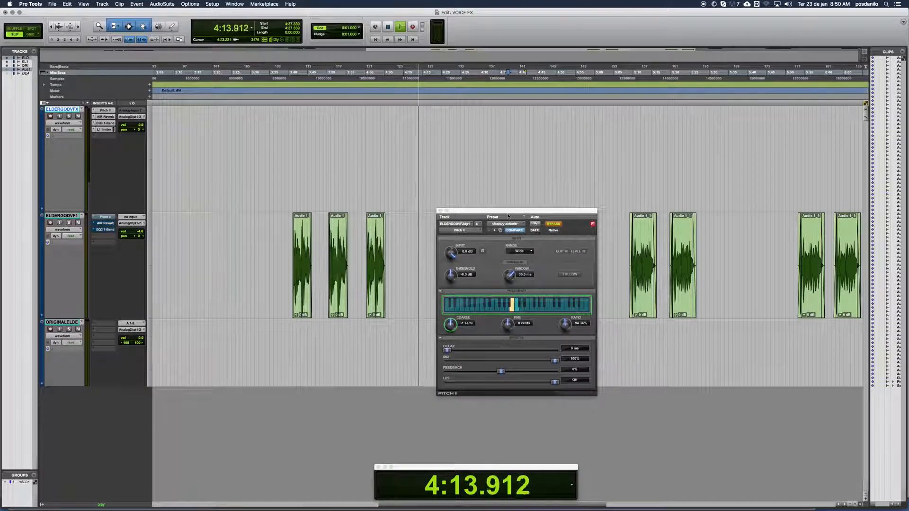
click(440, 211)
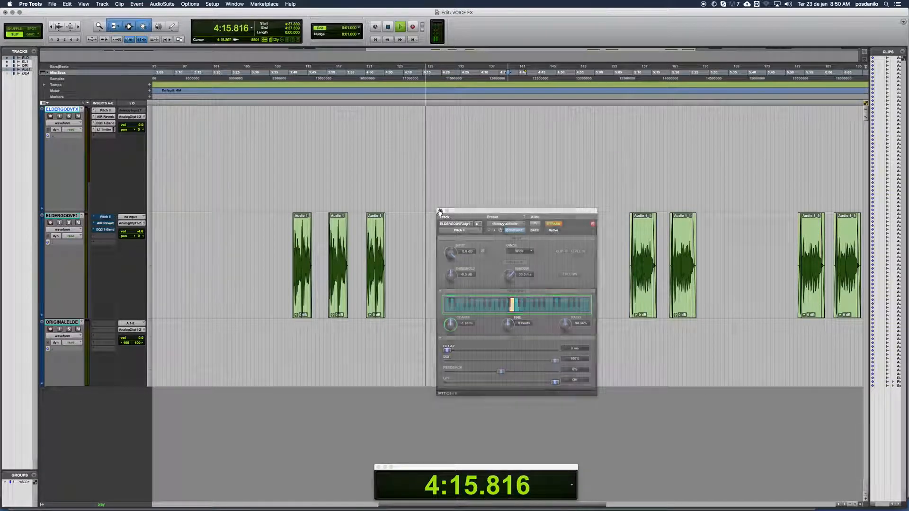
- Open the AIR Reverb on the ELDERGODVF1 track and review its pre-delay, reverb and mix settings
click(105, 223)
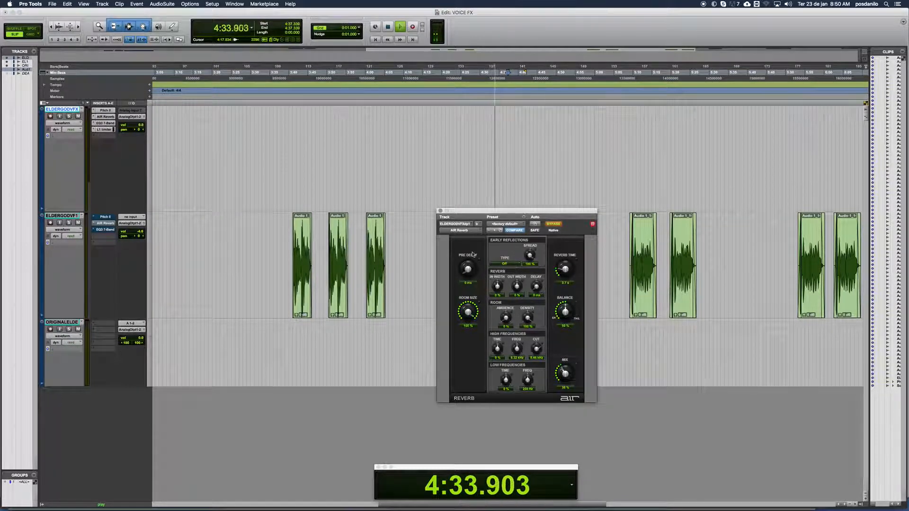
mouse_move(478, 216)
mouse_down()
mouse_move(403, 227)
mouse_move(402, 236)
mouse_move(469, 215)
mouse_up()
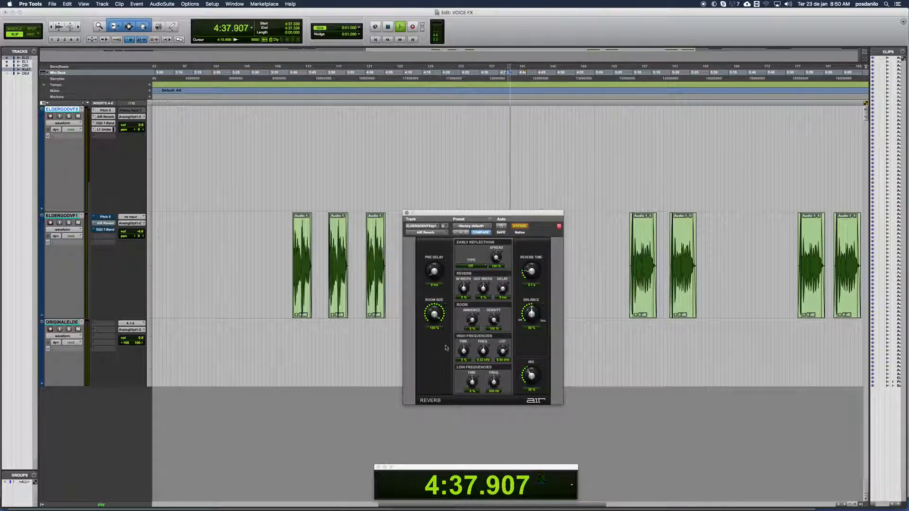
click(436, 266)
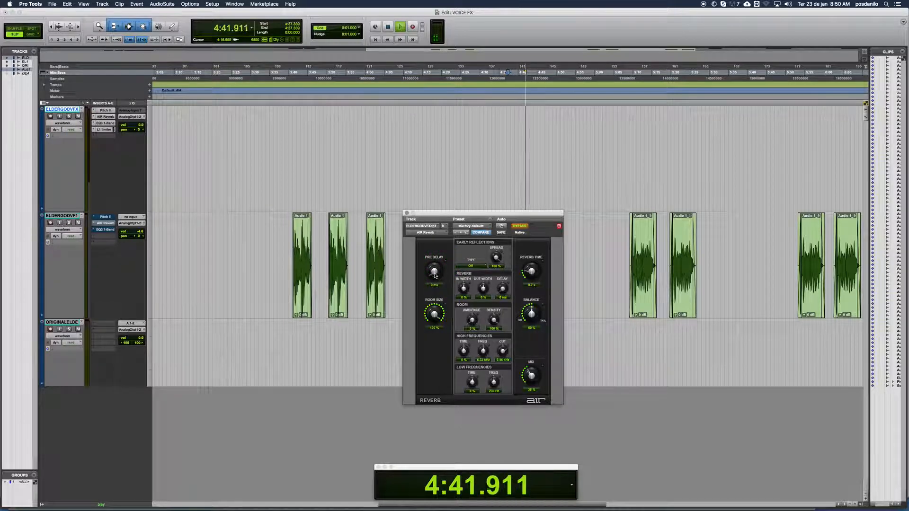
drag(435, 260, 439, 250)
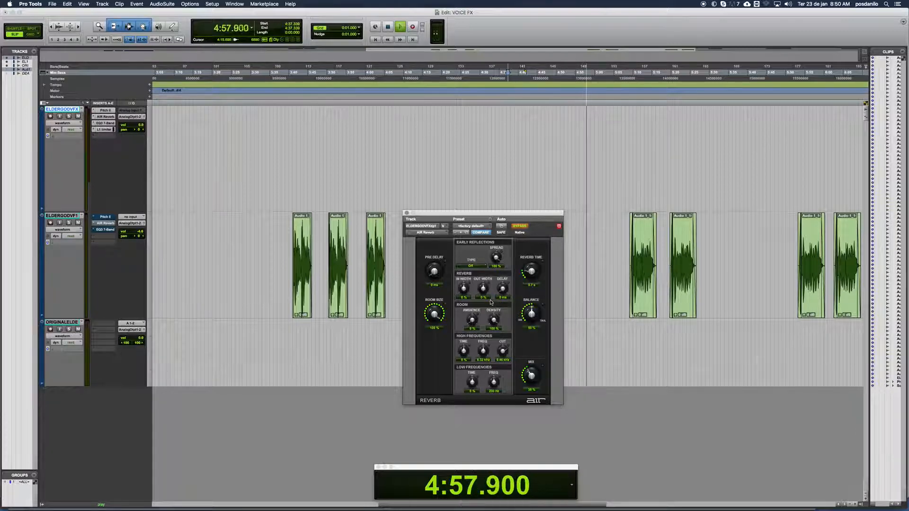
drag(531, 377, 531, 380)
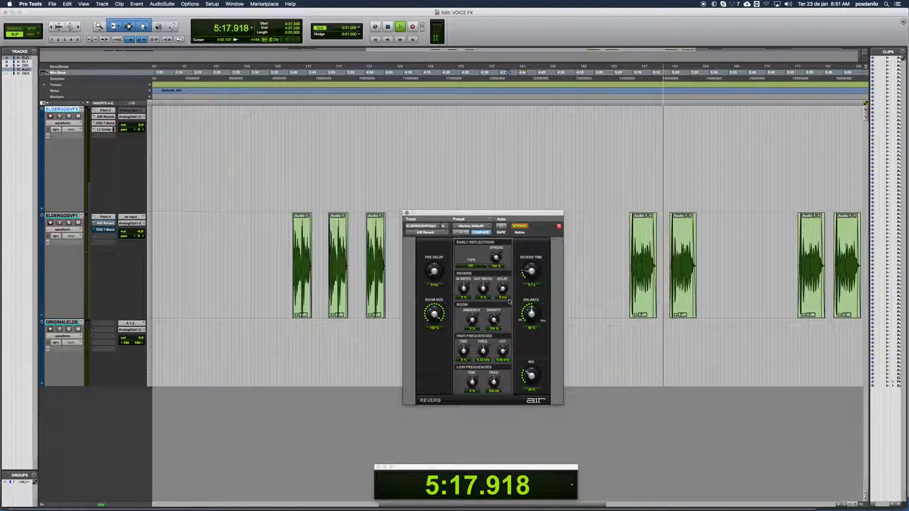
- Audition the next ELDERGODVF1 clips with the AIR Reverb active, raising the system volume
click(519, 227)
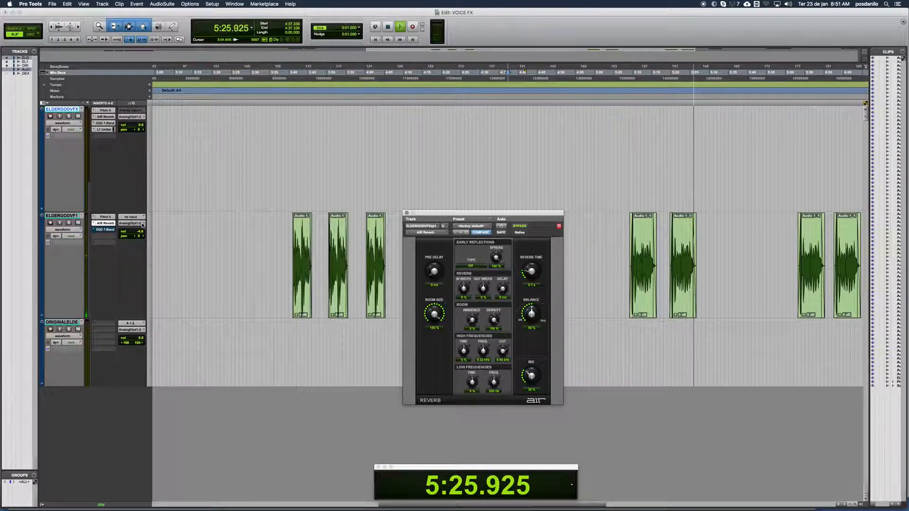
key(XF86AudioRaiseVolume)
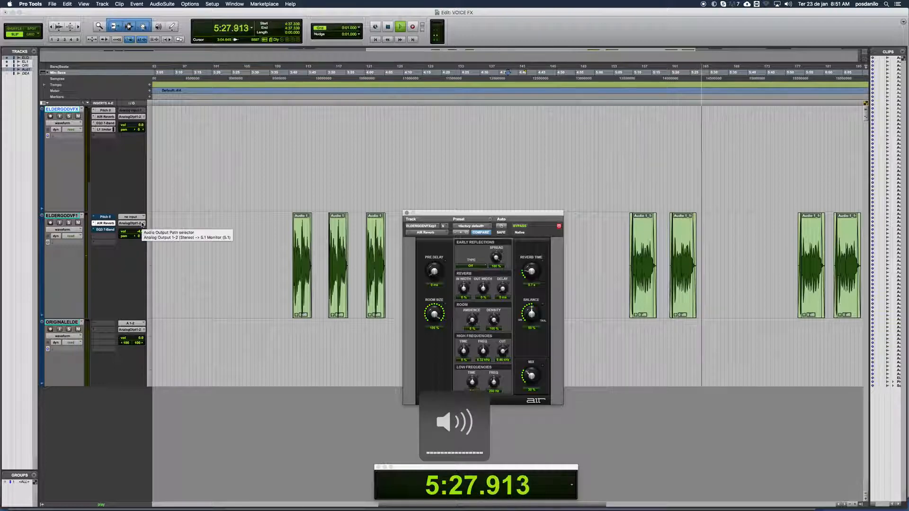
key(super+Tab)
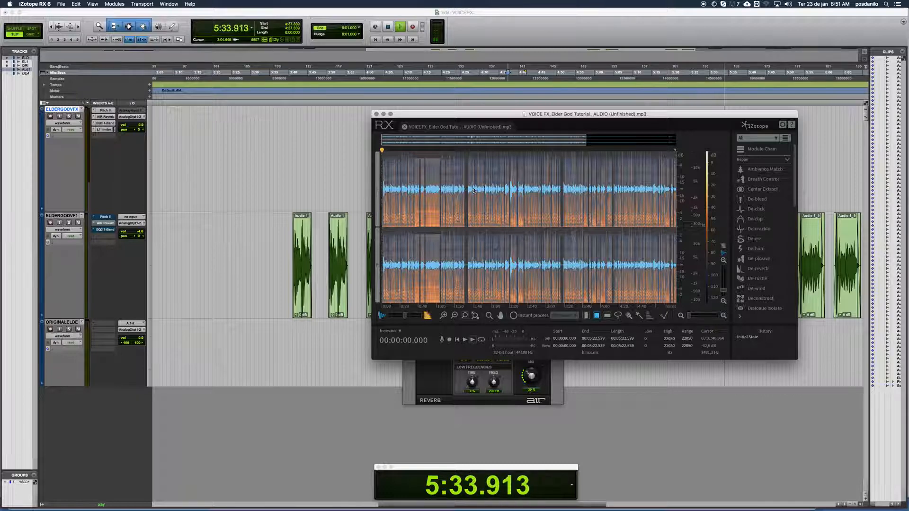
key(super+Tab)
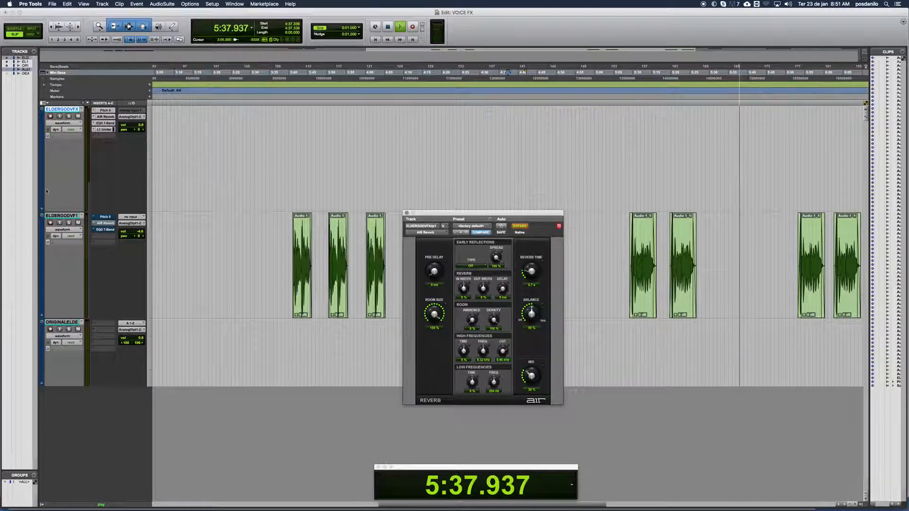
- Review the EQ3 7-Band settings on the ELDERGODVF1 and ELDERGODVFX tracks and close the EQ window
click(105, 230)
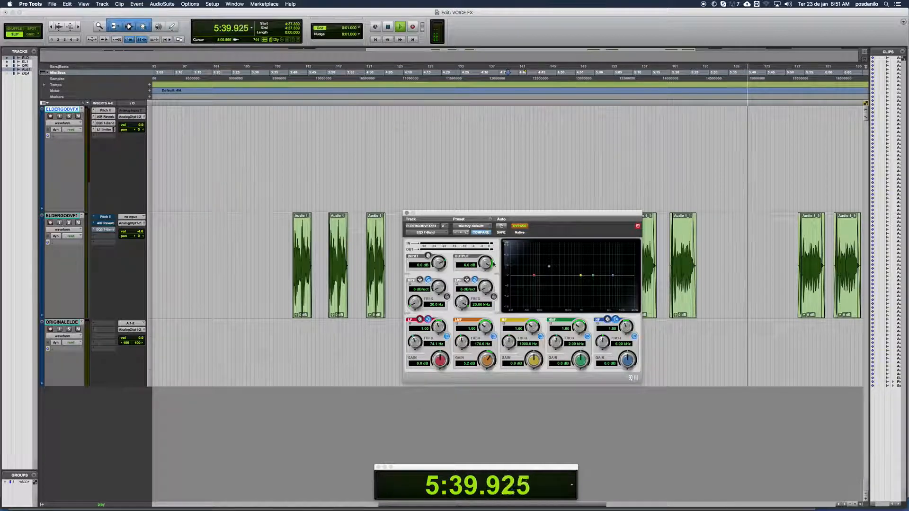
click(105, 123)
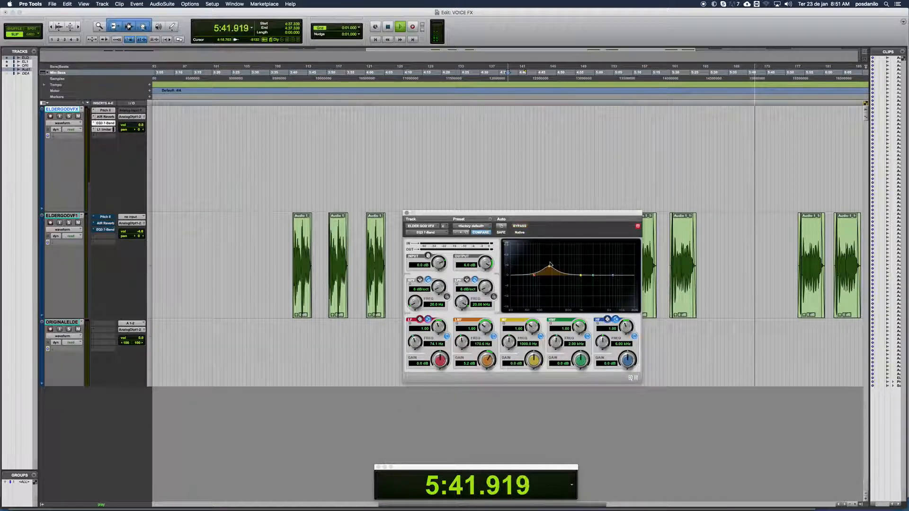
click(480, 349)
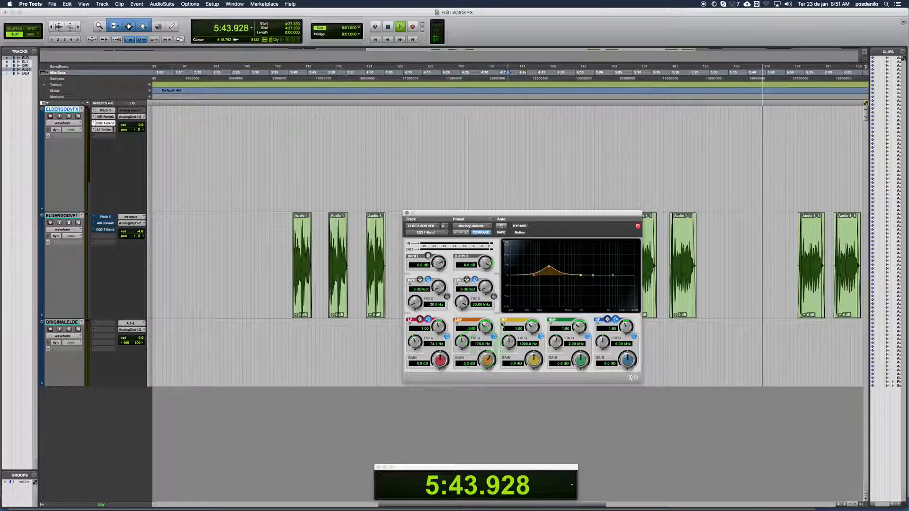
click(407, 213)
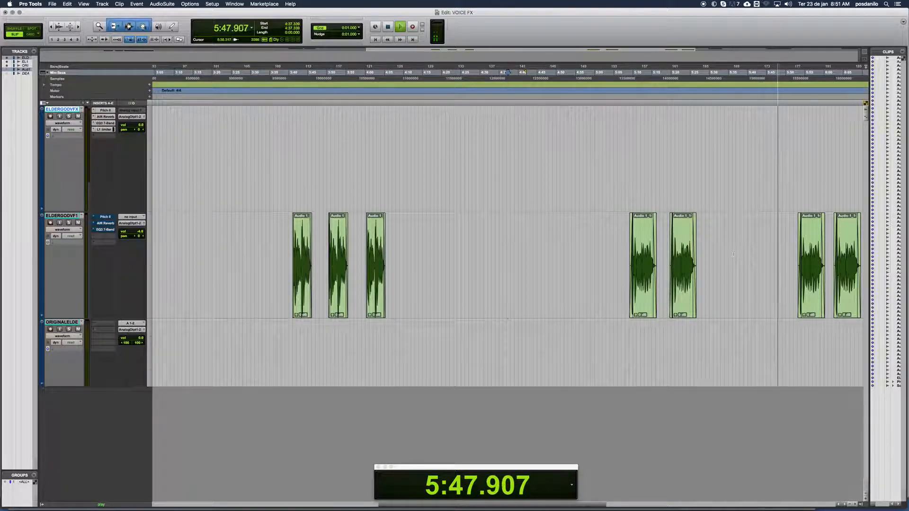
- Audition the last pair of ELDERGODVF1 clips with the track's EQ3 7-Band active, and bypass the EQ again
key(r)
click(638, 244)
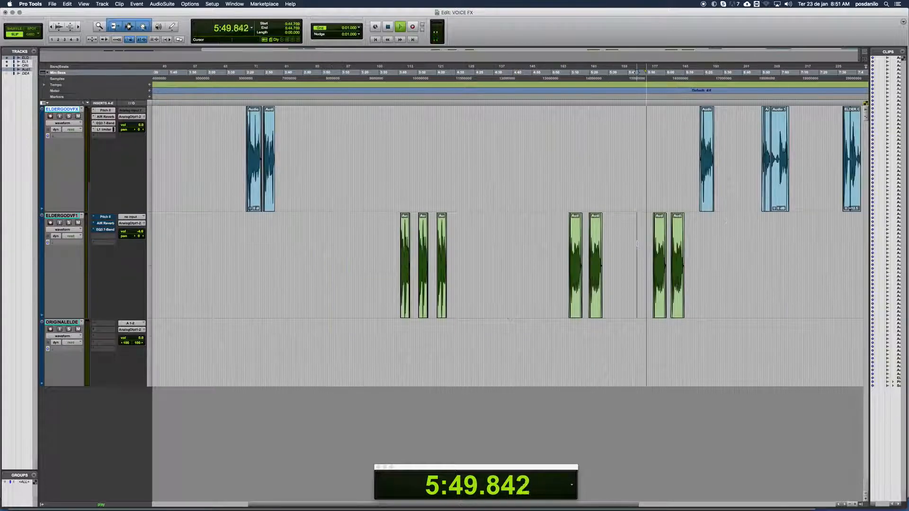
key(t)
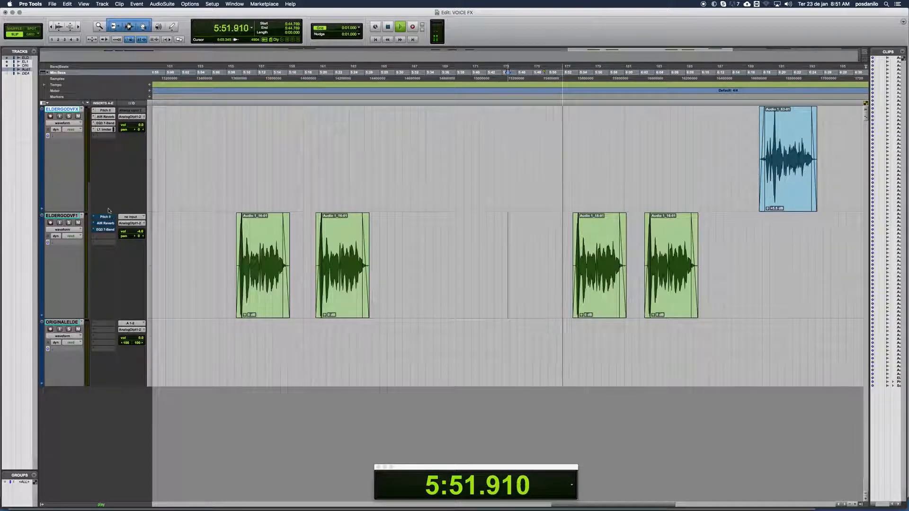
click(105, 230)
click(519, 226)
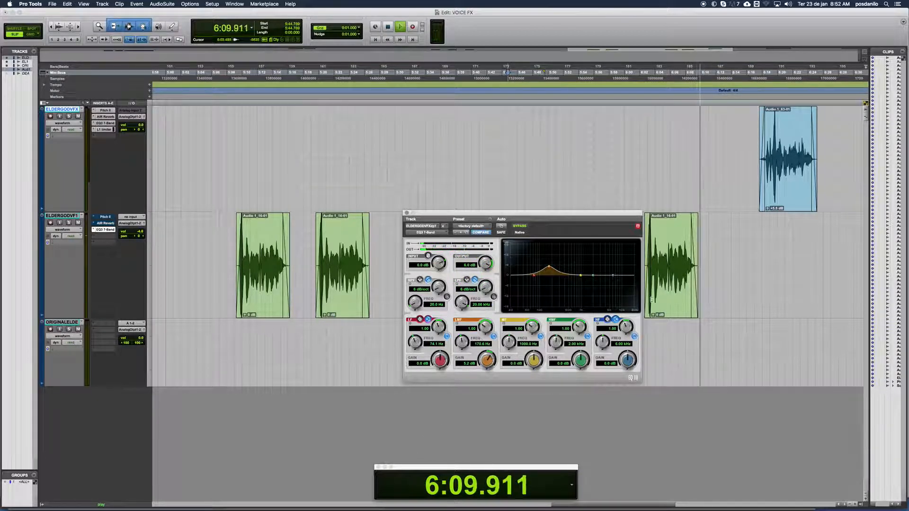
click(519, 226)
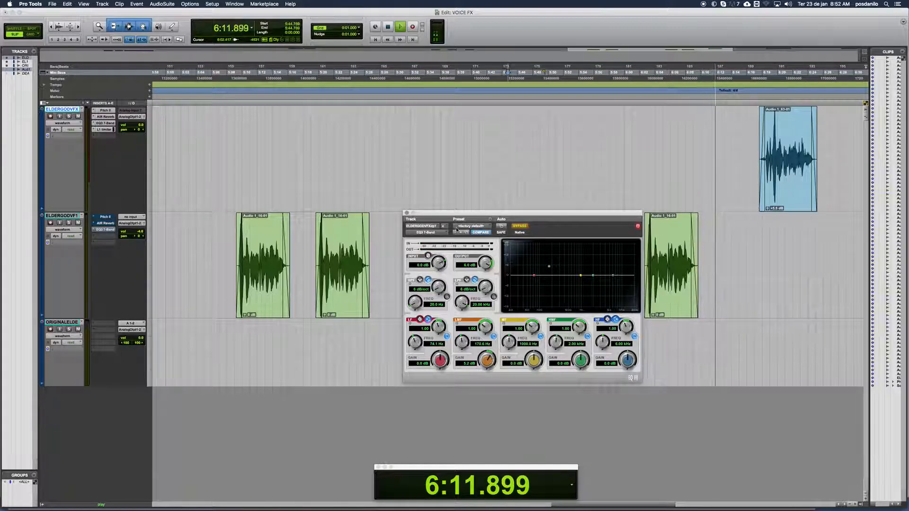
- Review the L1 Limiter's threshold and output ceiling on the ELDERGODVFX track and close its window
click(104, 130)
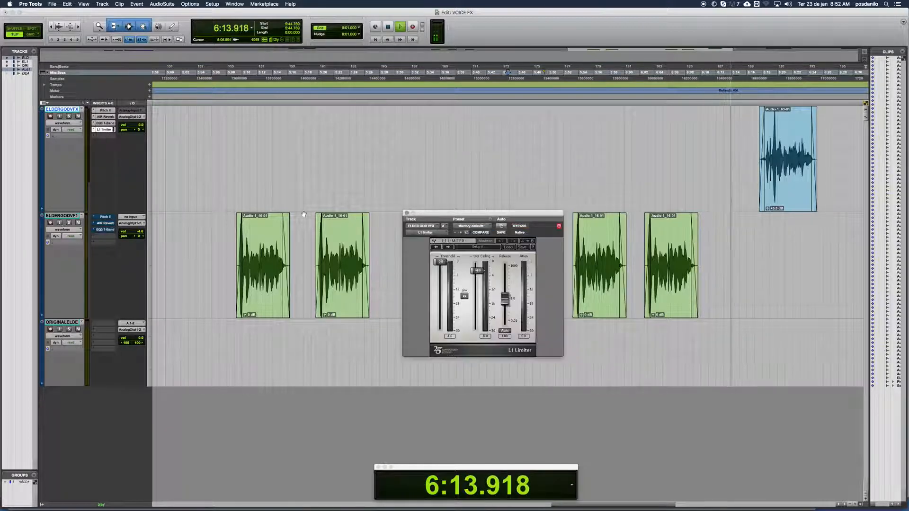
click(479, 265)
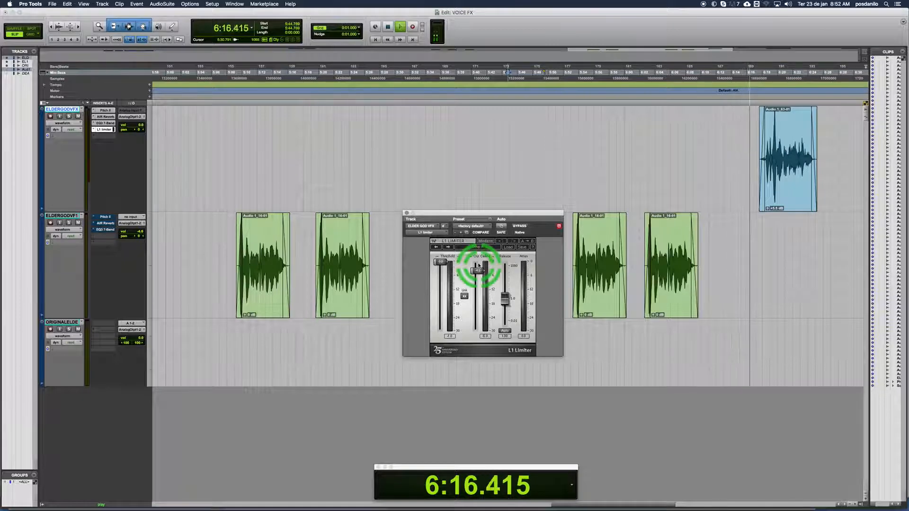
click(407, 213)
- Audition the first ELDERGODVFX clip through the track's complete plug-in chain
key(r)
click(664, 246)
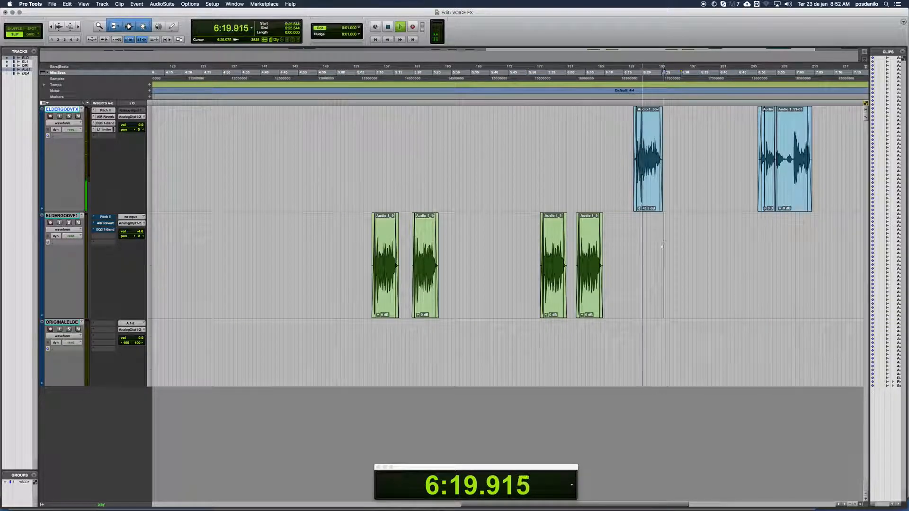
key(r)
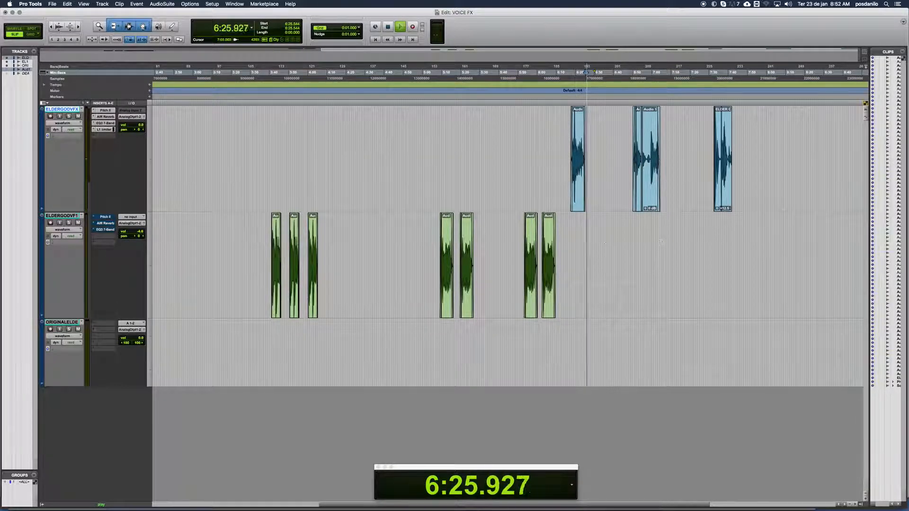
key(t)
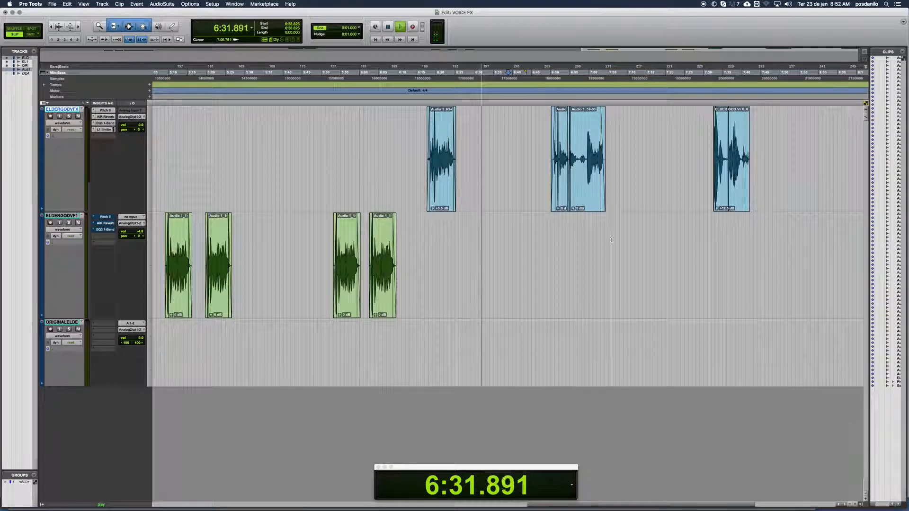
- Review the Pitch II, AIR Reverb, EQ3 7-Band and L1 Limiter inserts of the ELDERGODVFX track one after another
click(103, 110)
click(103, 117)
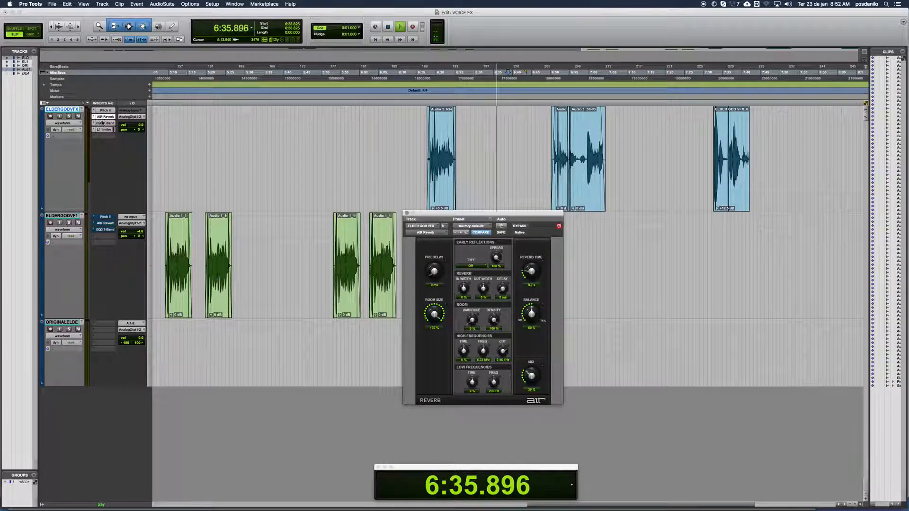
click(104, 123)
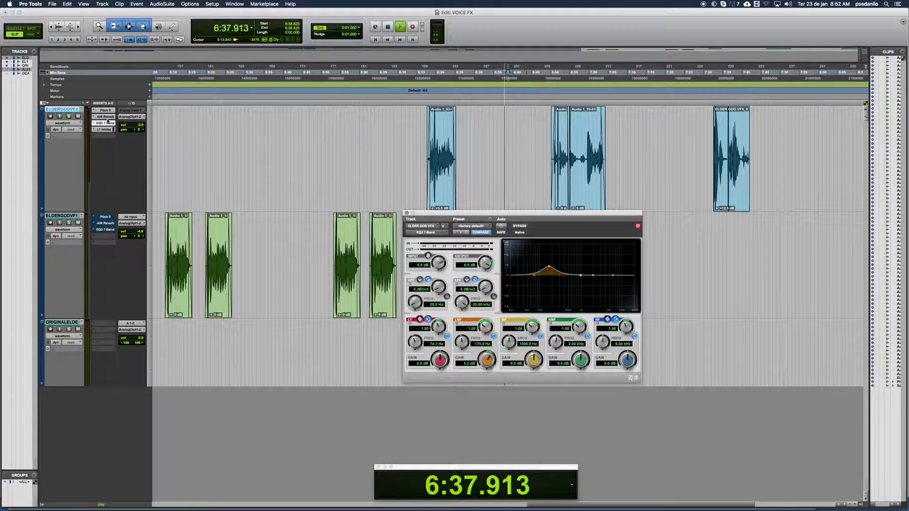
click(104, 129)
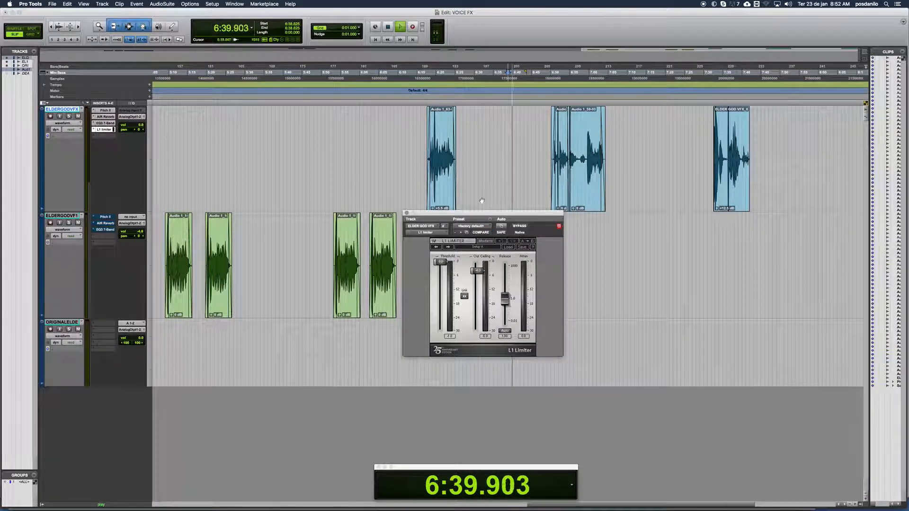
- Arrange the L1 Limiter, EQ3 7-Band, AIR Reverb and Pitch II windows of ELDERGODVFX side by side below its clips
drag(551, 222, 867, 371)
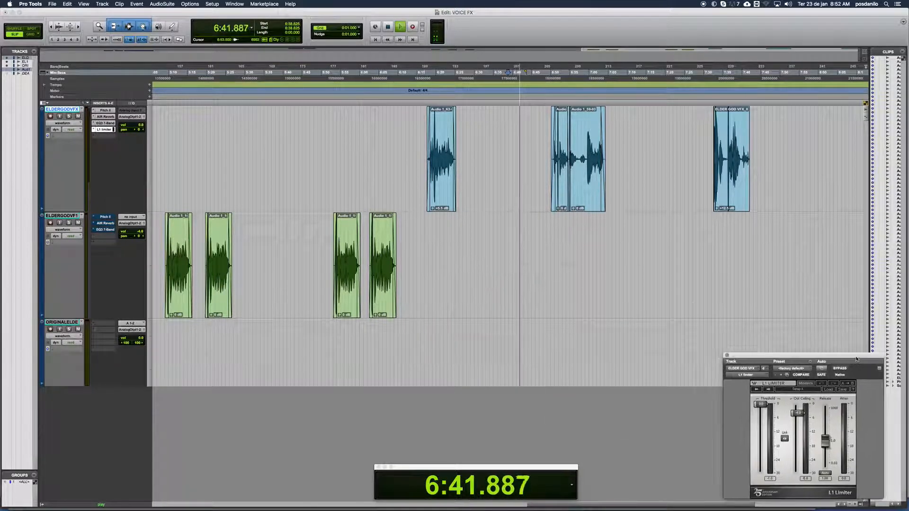
click(112, 122)
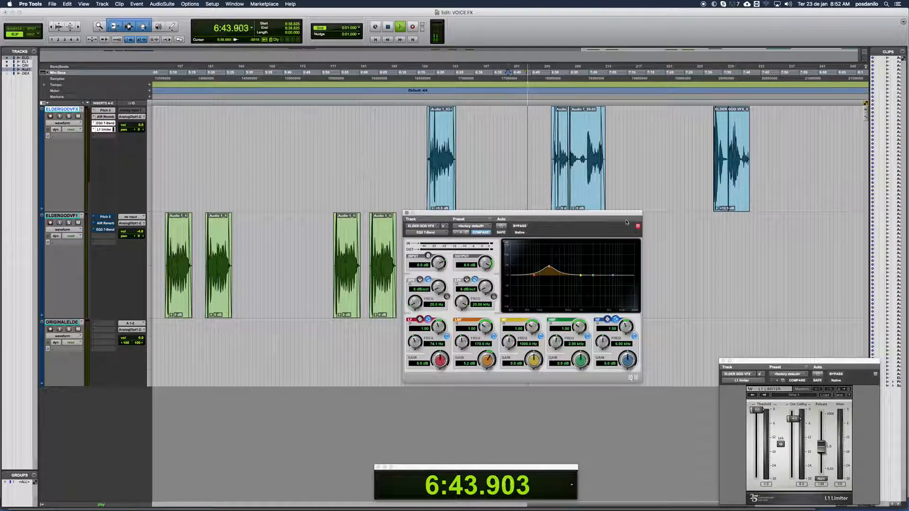
drag(614, 218, 271, 354)
click(106, 116)
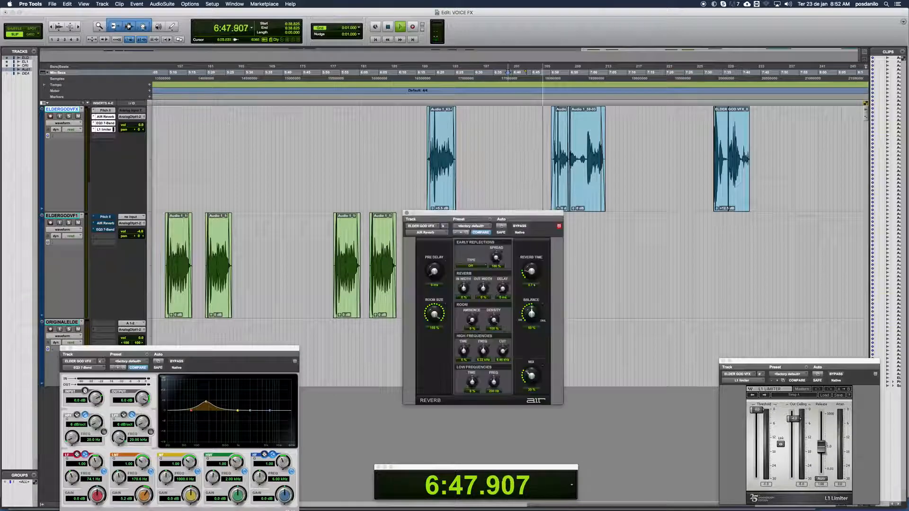
drag(513, 214, 671, 311)
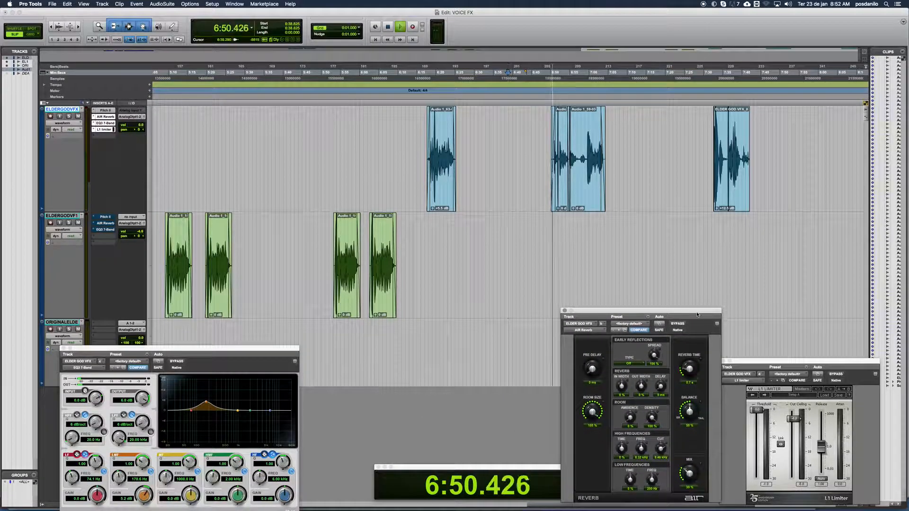
click(105, 110)
drag(514, 215, 510, 276)
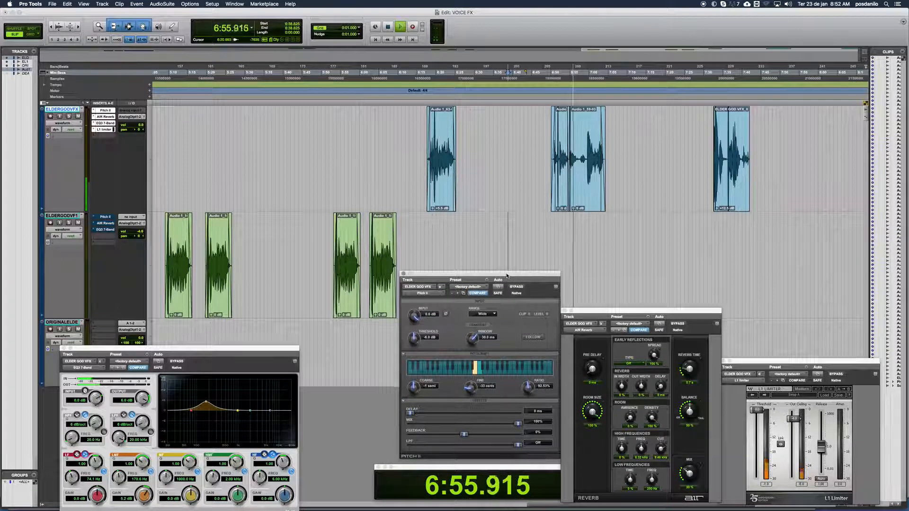
- Audition the second group of ELDERGODVFX clips with all four plug-in windows open
key(t)
key(t)
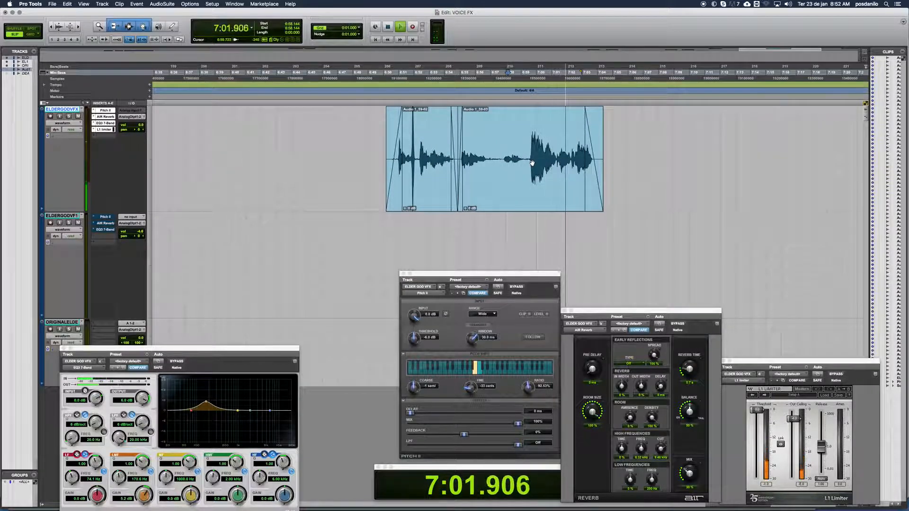
key(r)
key(r)
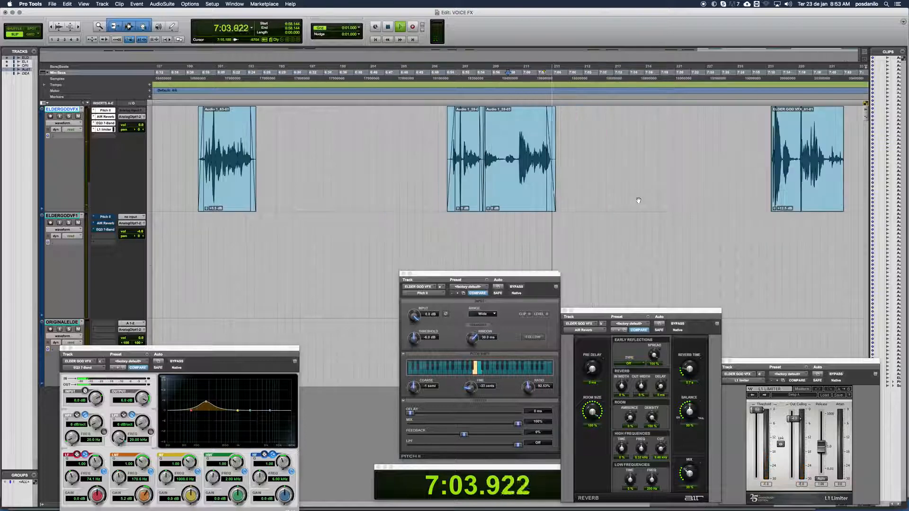
key(r)
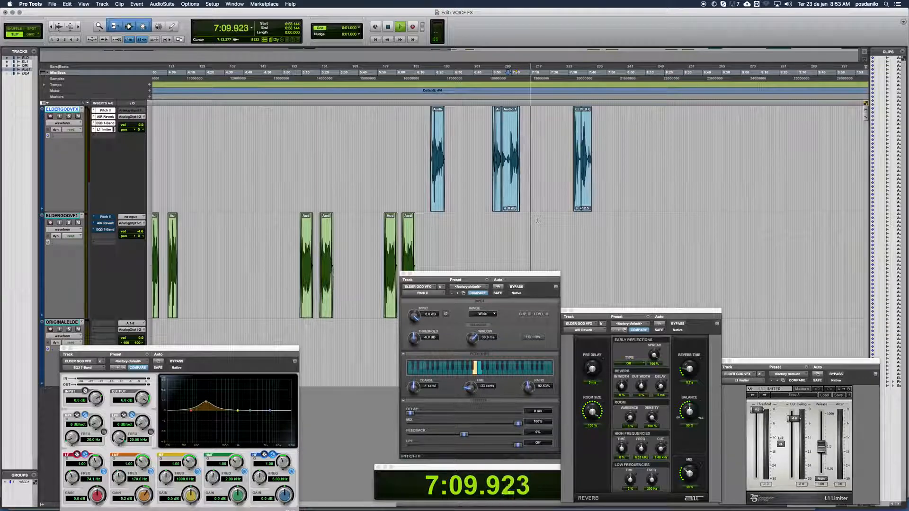
- Audition the last ELDERGODVFX clip through the full plug-in chain, with the timeline focused on that clip
click(592, 221)
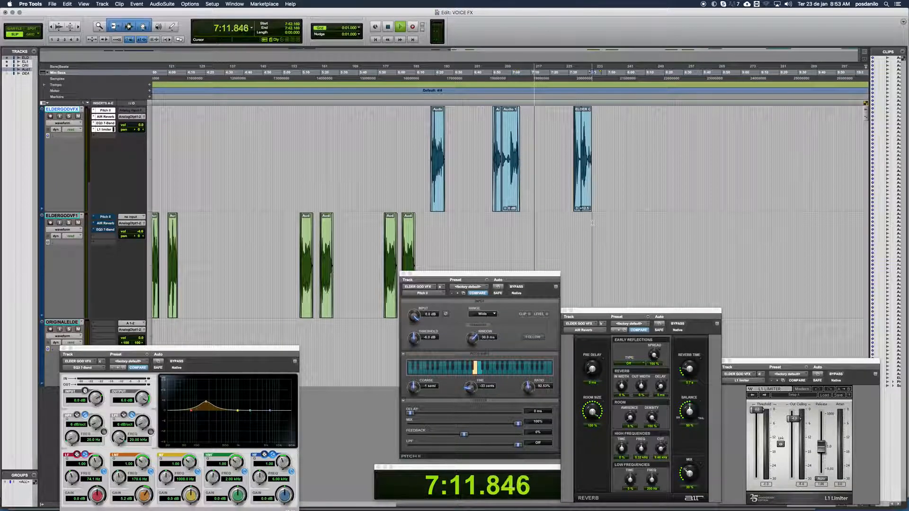
key(t)
key(t)
key(r)
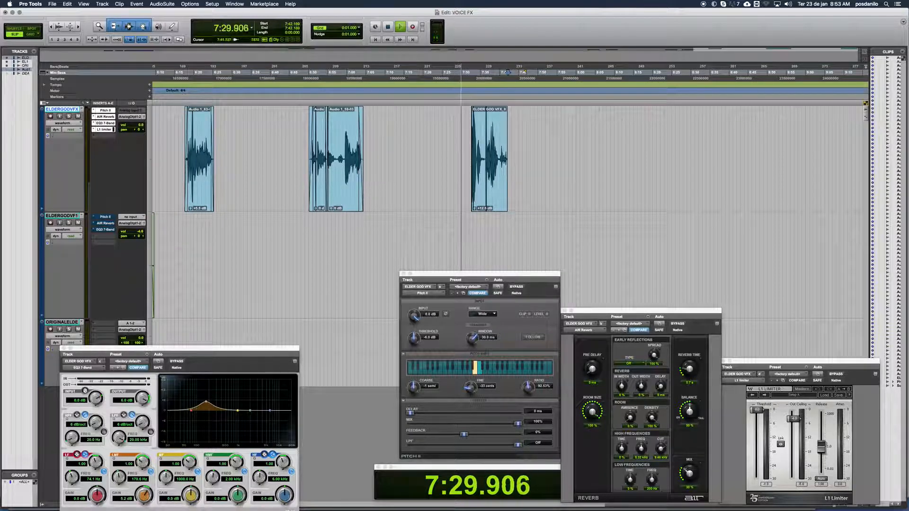
key(super+bracketright)
key(super+bracketright)
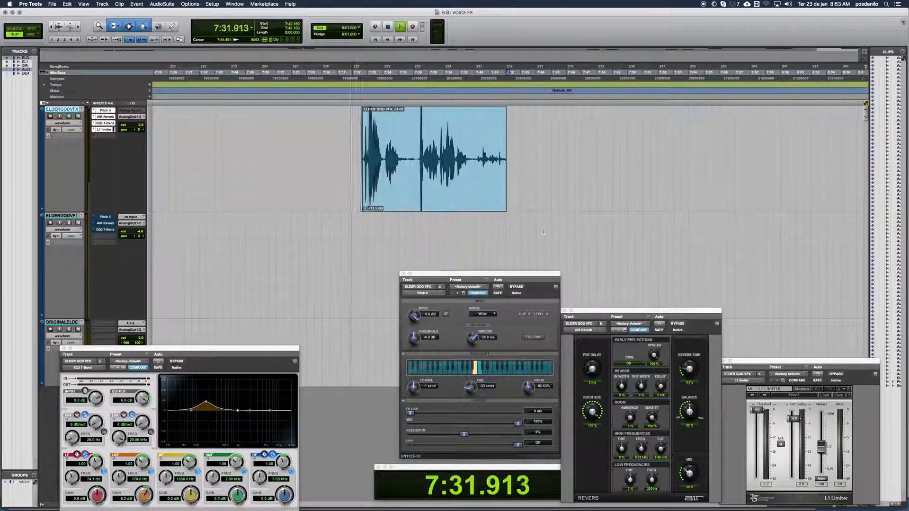